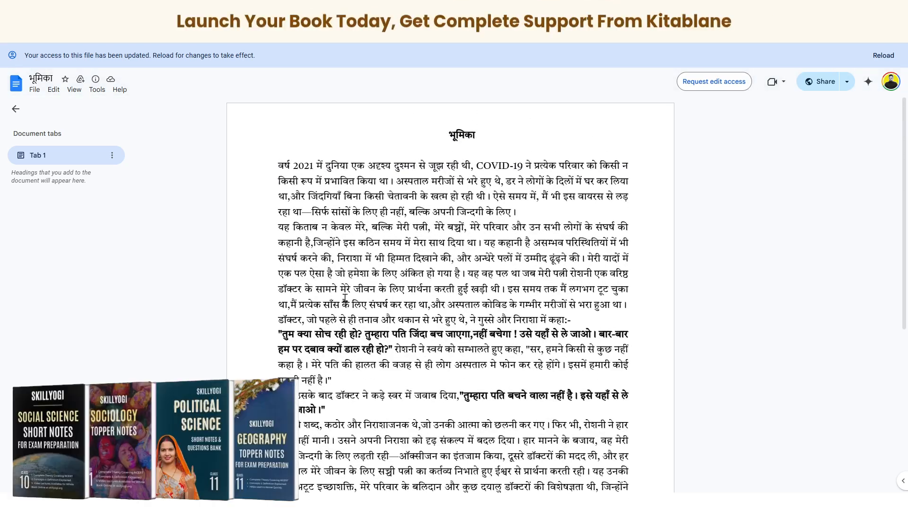
# - Look through the view-only भूमिका document, then switch to its editable copy
pyautogui.scroll(-3, 345, 297)
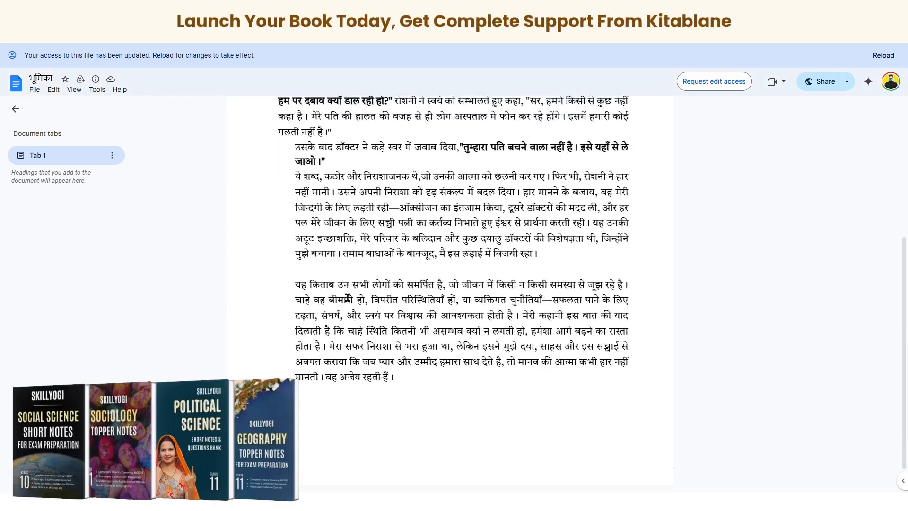
pyautogui.scroll(3, 352, 297)
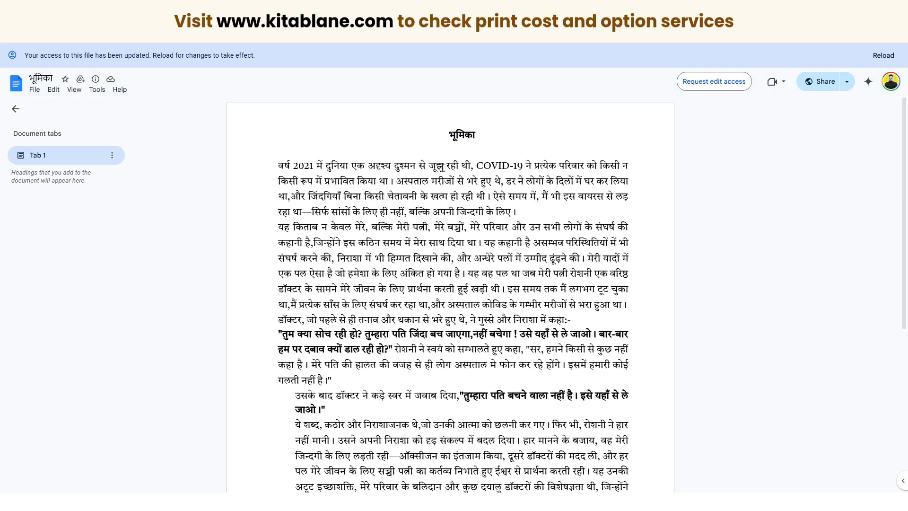
pyautogui.scroll(-5, 351, 338)
pyautogui.scroll(-1, 351, 338)
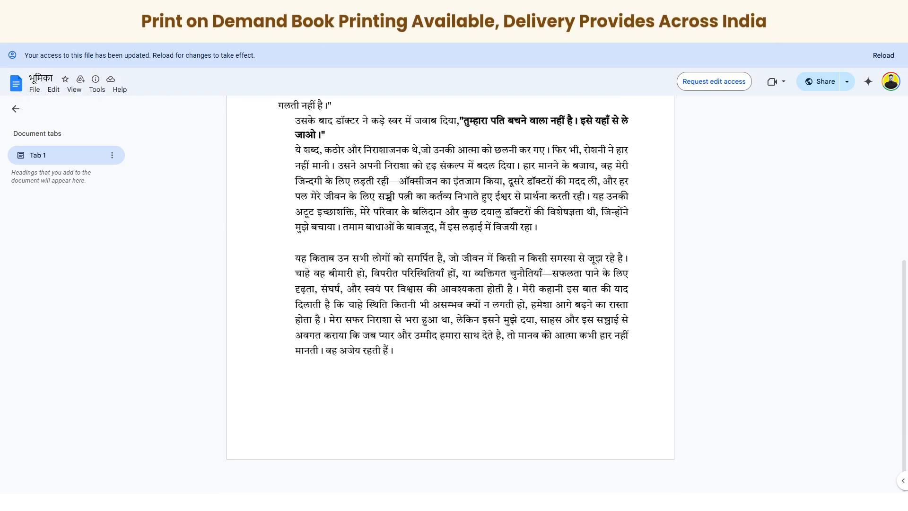
pyautogui.click(204, 11)
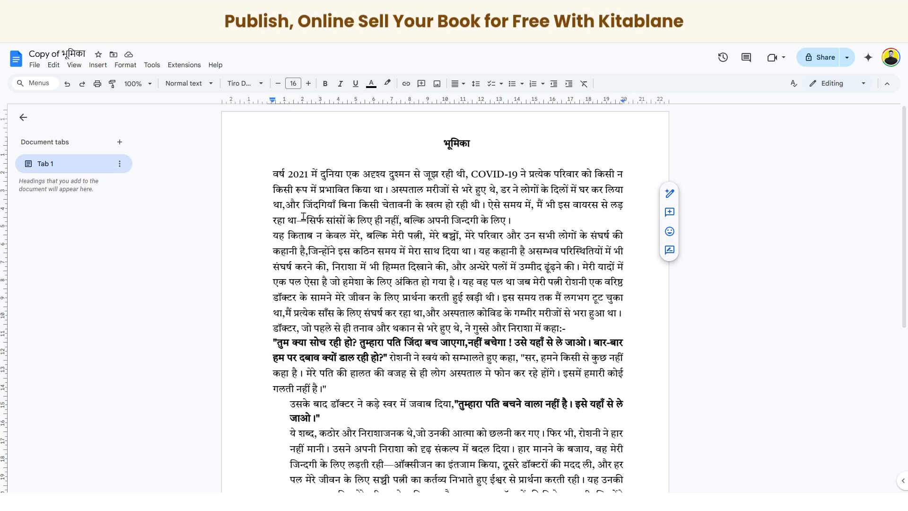
pyautogui.click(35, 64)
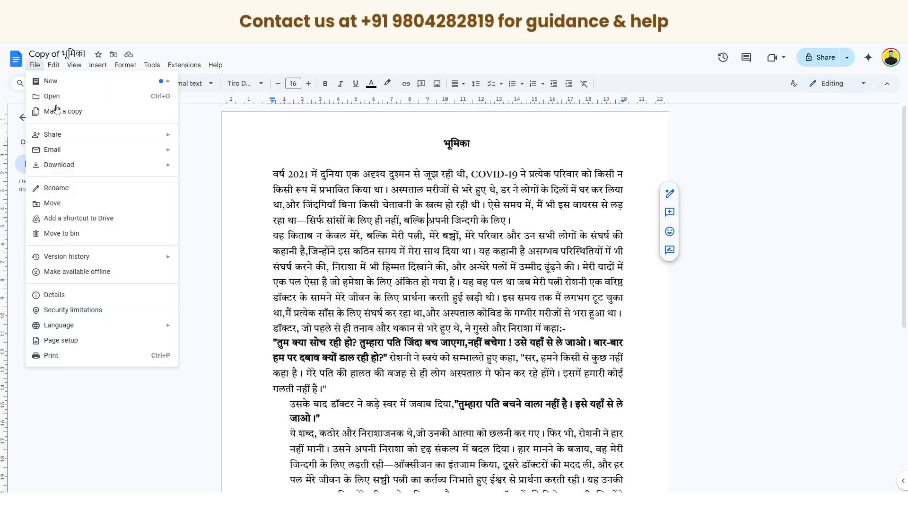
pyautogui.click(81, 341)
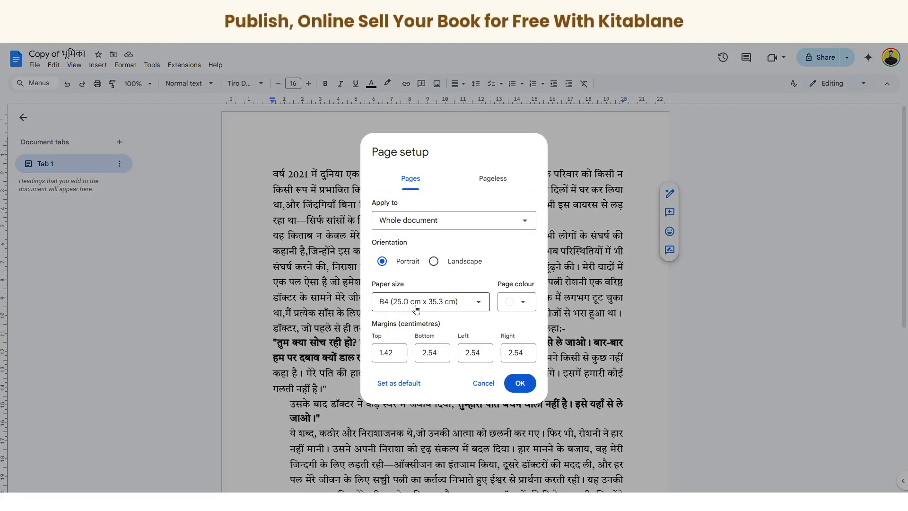
pyautogui.click(488, 386)
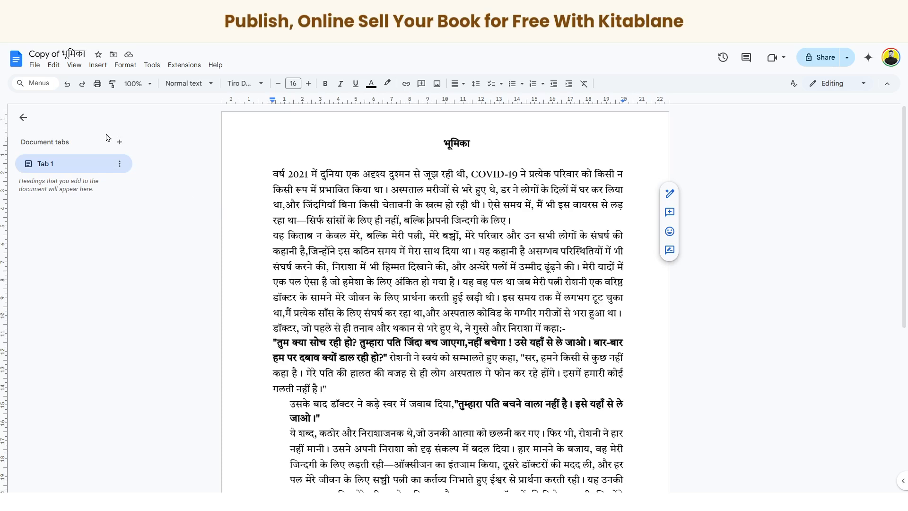
# - Set the paper size to A4 (21.0 cm x 29.7 cm) for the whole document in the page setup
pyautogui.click(35, 69)
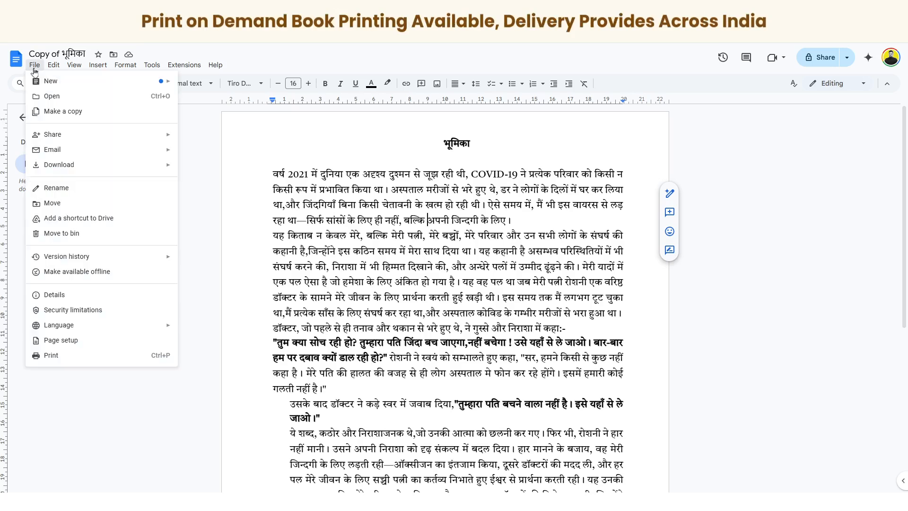
pyautogui.click(91, 340)
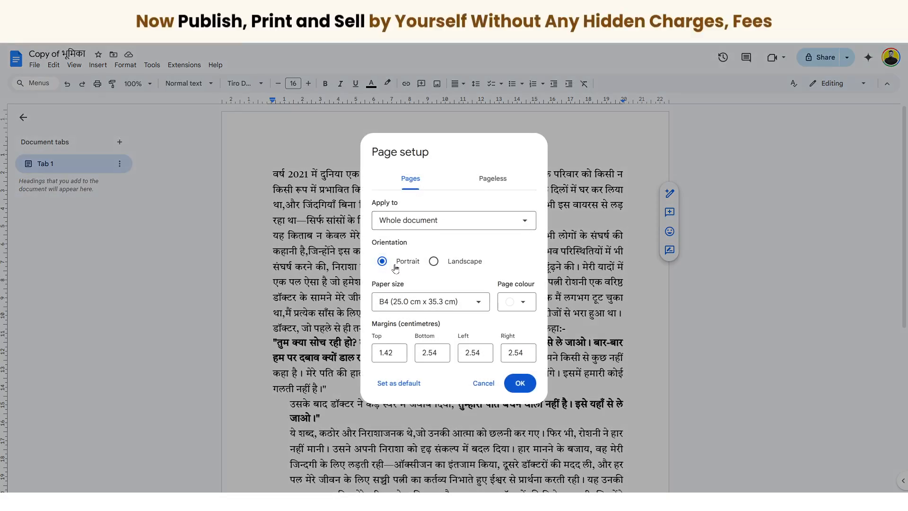
pyautogui.click(402, 220)
pyautogui.click(403, 245)
pyautogui.click(416, 301)
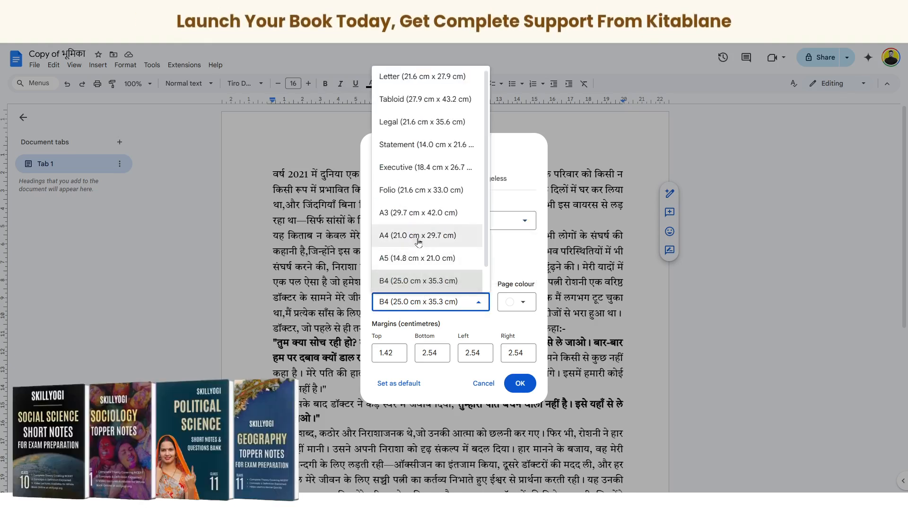
pyautogui.click(418, 237)
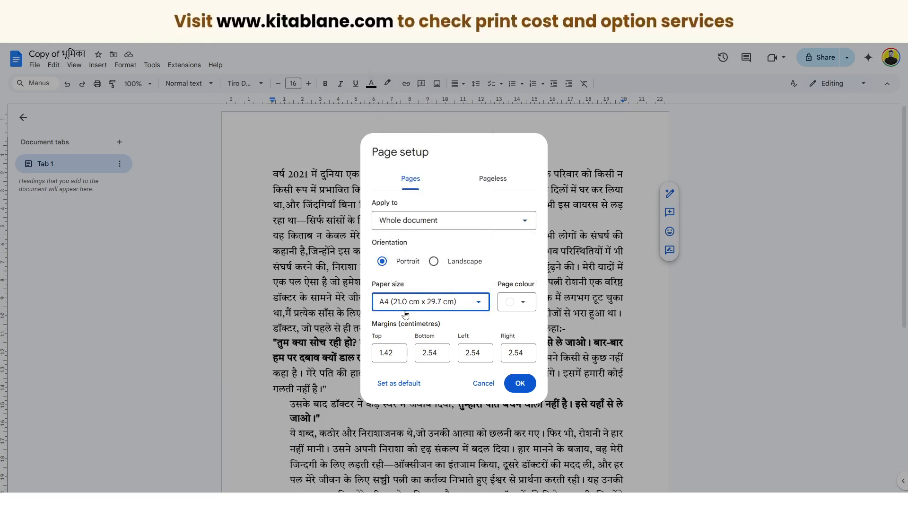
# - Set the top, bottom, left and right margins to 2.5 cm, save the setup as default and apply it
pyautogui.click(401, 352)
pyautogui.write('2.5')
pyautogui.press('Tab')
pyautogui.write('2.5')
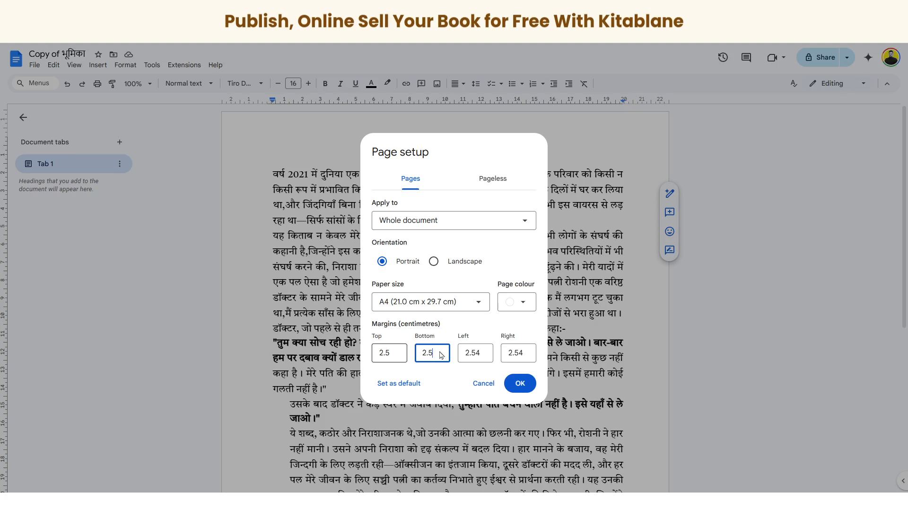
pyautogui.press('Tab')
pyautogui.write('2.5')
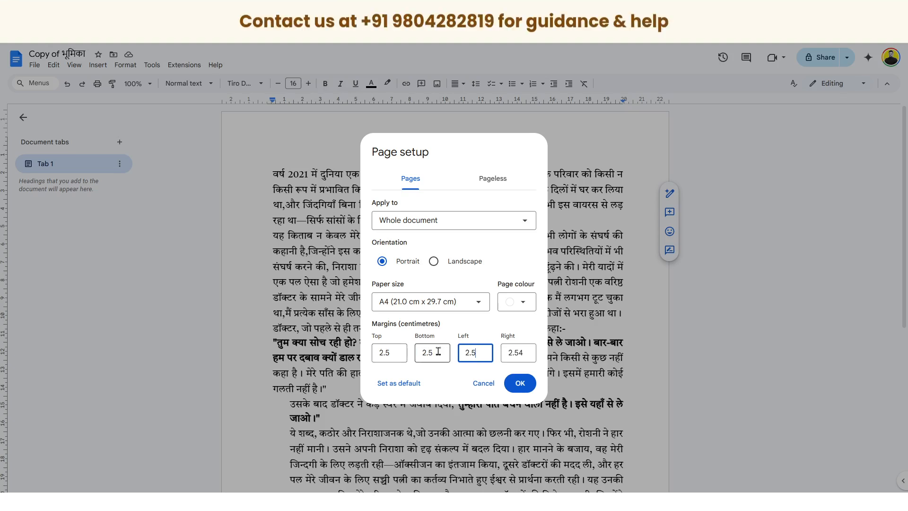
pyautogui.press('Tab')
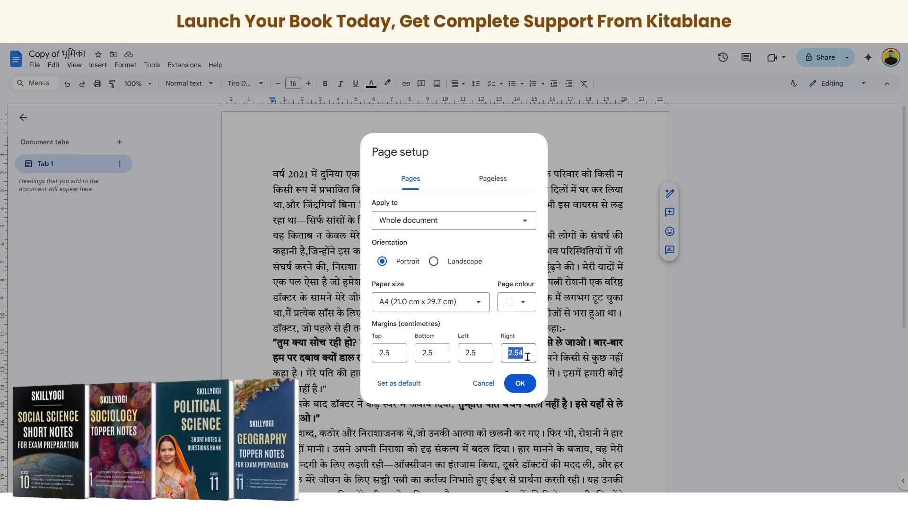
pyautogui.write('2.5')
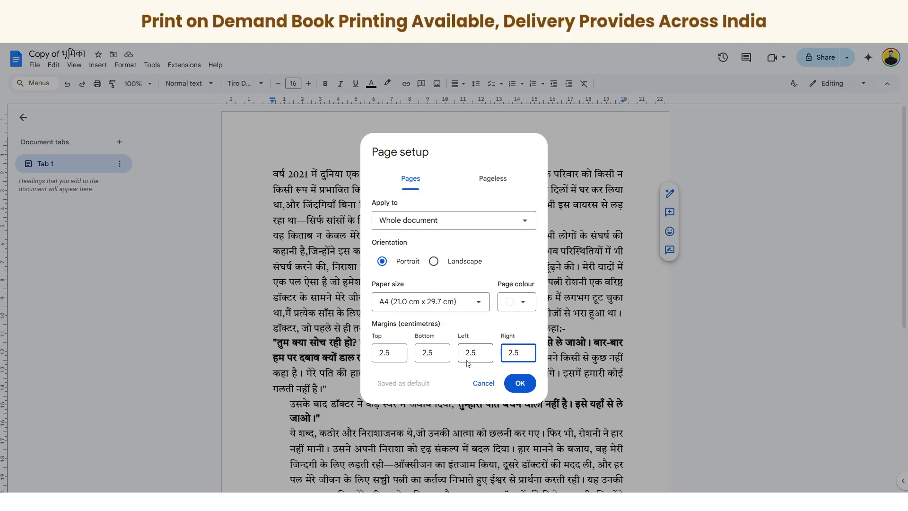
pyautogui.click(521, 383)
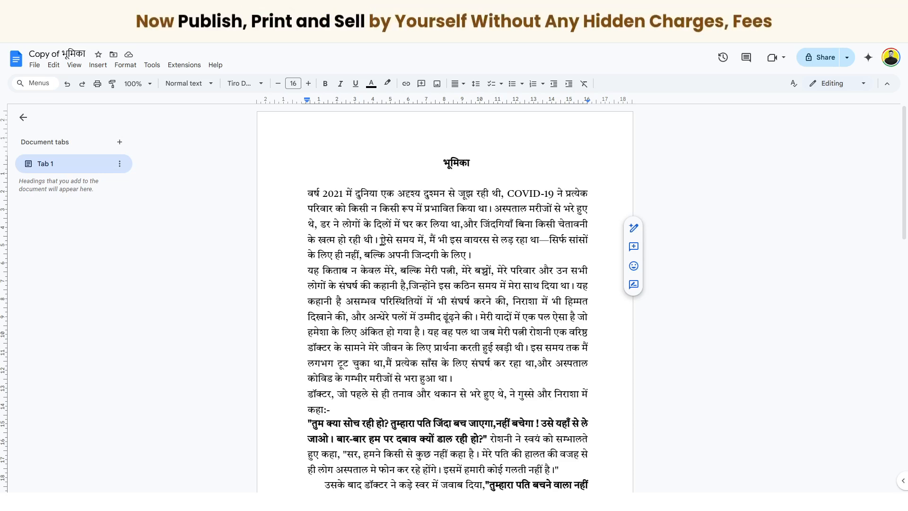
# - Insert page numbers in the footer, starting from the first page
pyautogui.scroll(-6, 400, 261)
pyautogui.scroll(6, 416, 261)
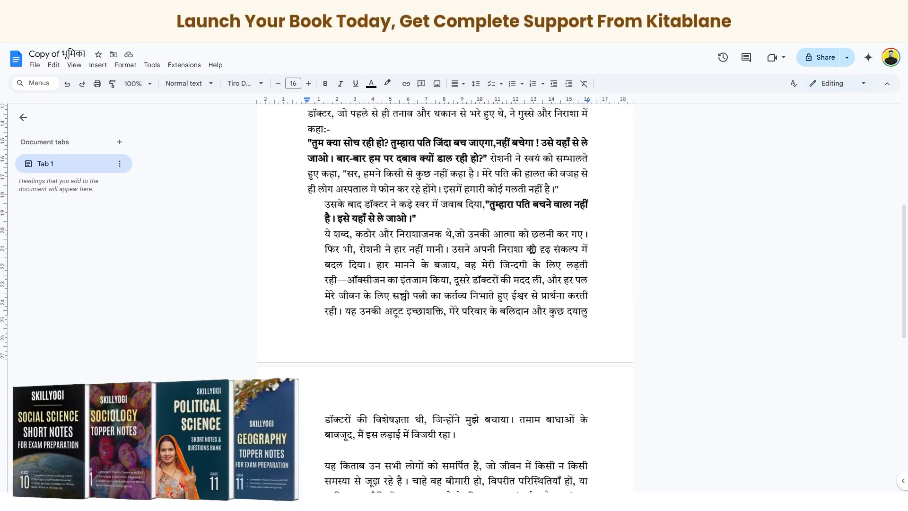
pyautogui.scroll(-7, 437, 284)
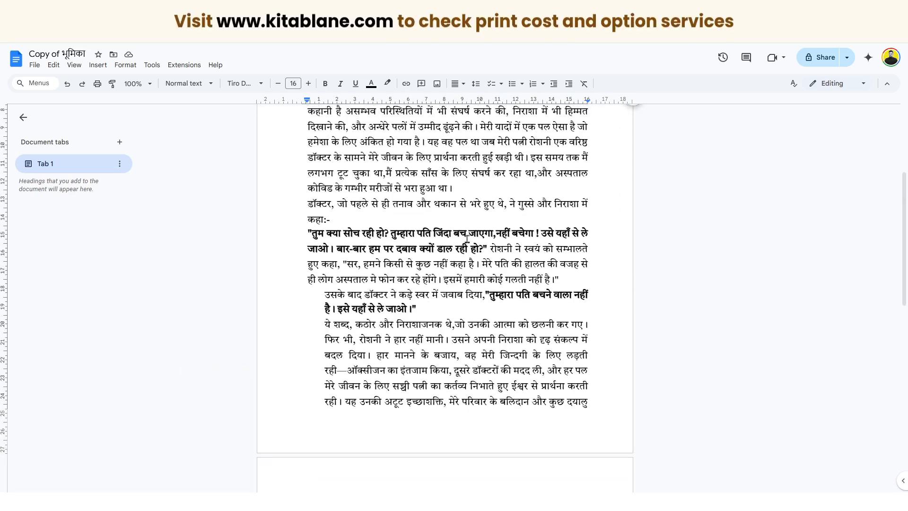
pyautogui.doubleClick(444, 297)
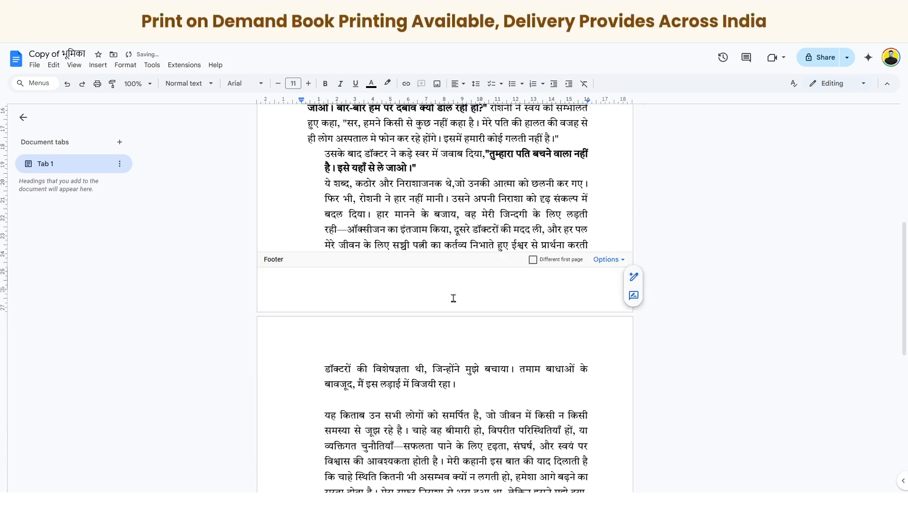
pyautogui.click(453, 203)
pyautogui.click(99, 66)
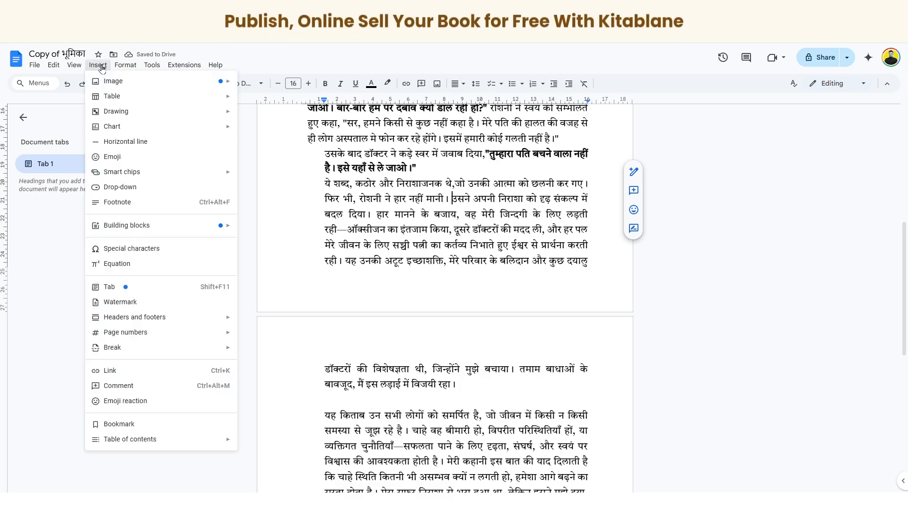
pyautogui.moveTo(200, 335)
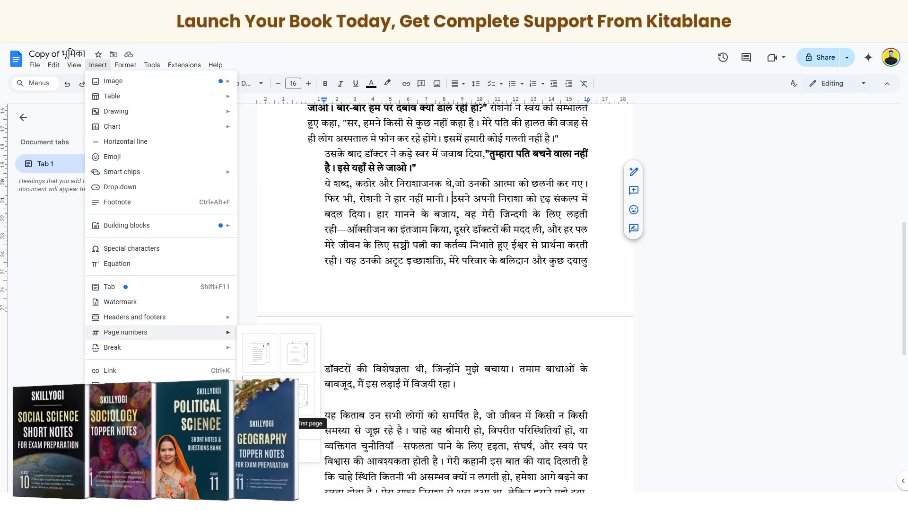
pyautogui.click(298, 397)
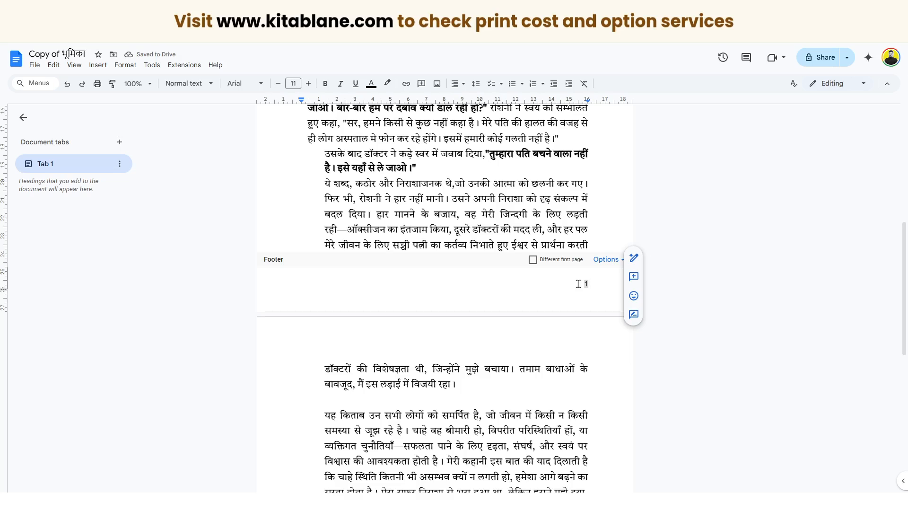
# - Format the footer page number in bold Noto Serif Devanagari and centre it
pyautogui.moveTo(591, 284); pyautogui.dragTo(578, 283)
pyautogui.click(325, 84)
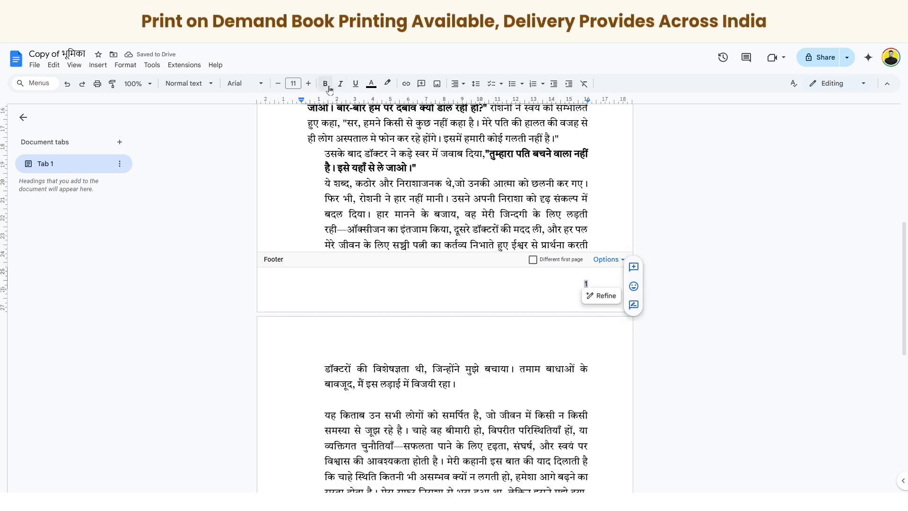
pyautogui.click(243, 83)
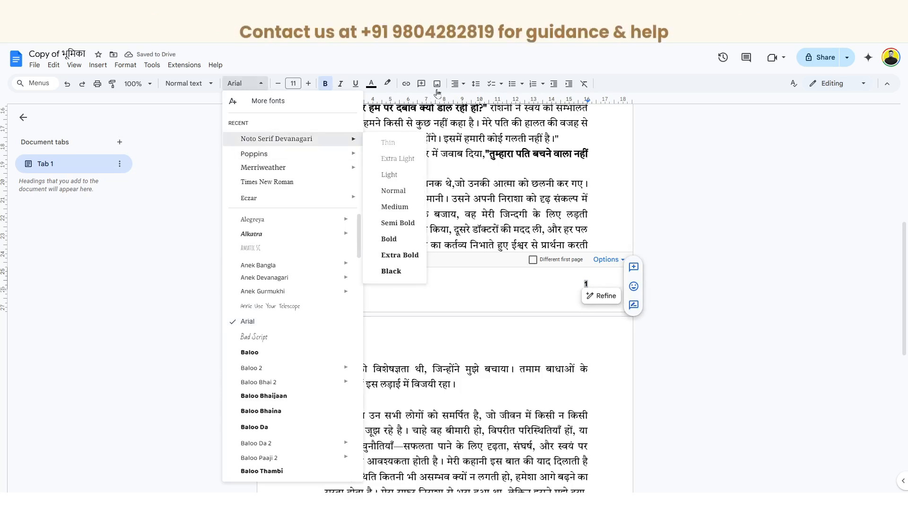
pyautogui.click(276, 139)
pyautogui.click(455, 83)
pyautogui.click(471, 100)
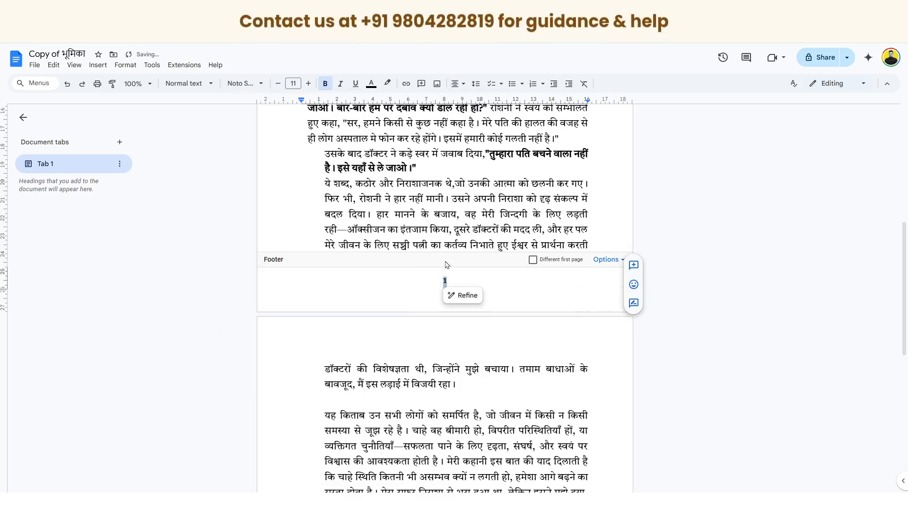
pyautogui.click(450, 229)
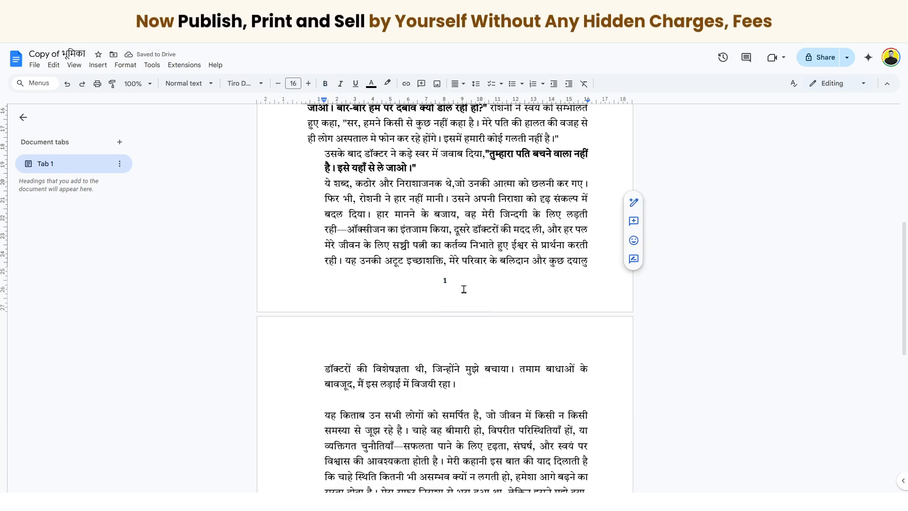
# - Apply the Heading 1 style to the chapter title भूमिका on the first page
pyautogui.scroll(3, 479, 276)
pyautogui.scroll(-3, 479, 275)
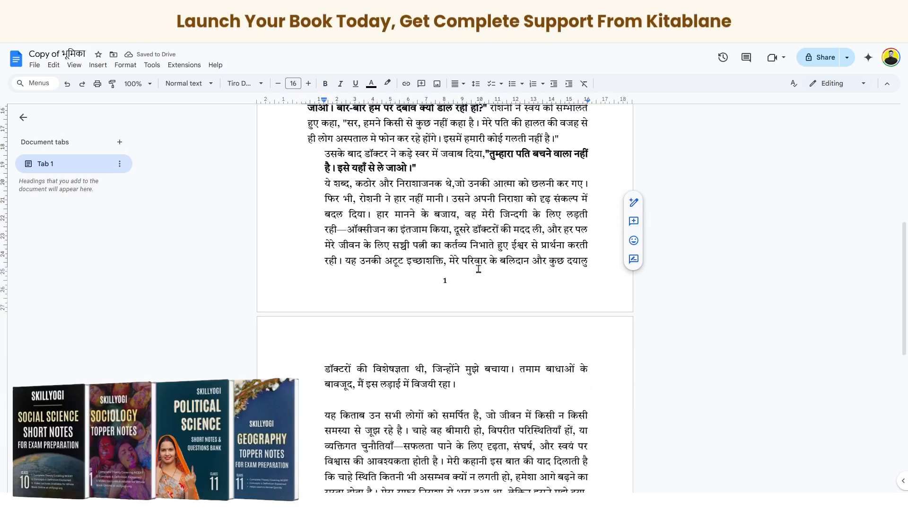
pyautogui.scroll(7, 479, 268)
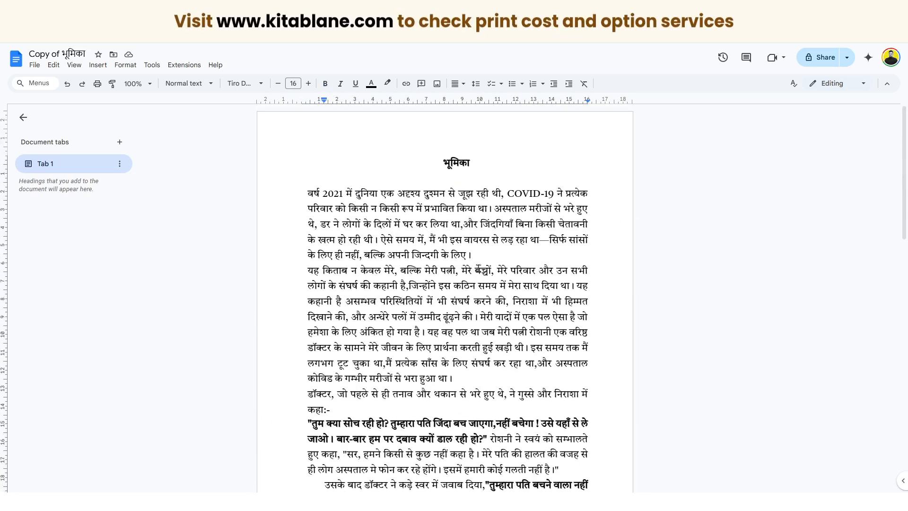
pyautogui.moveTo(471, 168); pyautogui.dragTo(426, 163)
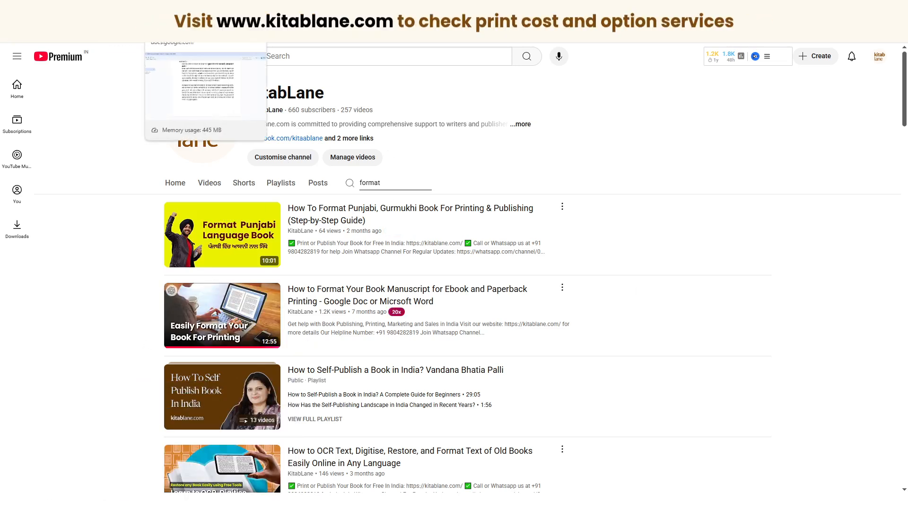
pyautogui.click(217, 9)
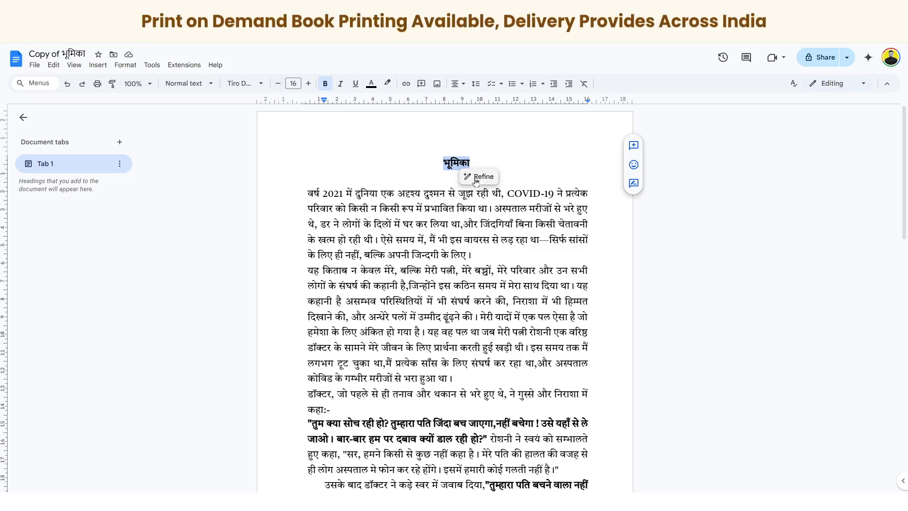
pyautogui.click(185, 83)
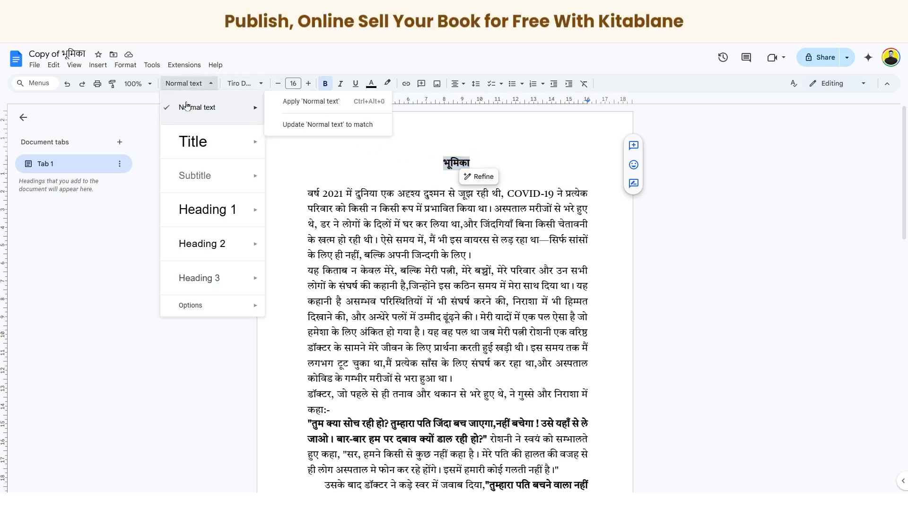
pyautogui.click(207, 210)
pyautogui.click(415, 212)
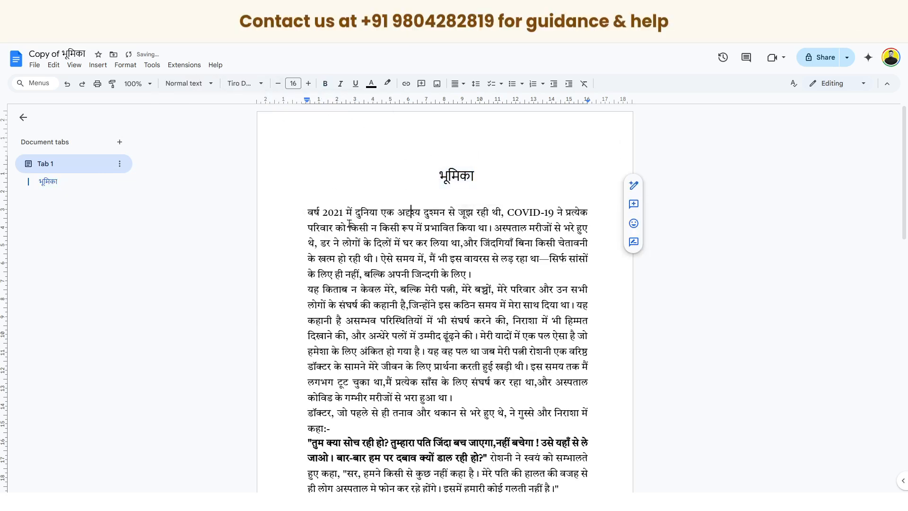
pyautogui.scroll(-4, 368, 245)
pyautogui.scroll(-10, 369, 245)
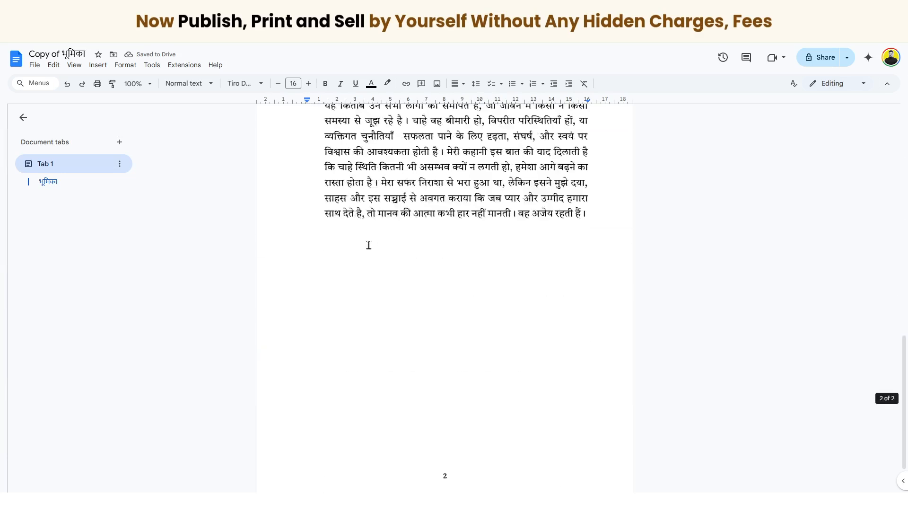
pyautogui.scroll(2, 369, 245)
pyautogui.moveTo(377, 246); pyautogui.dragTo(469, 278)
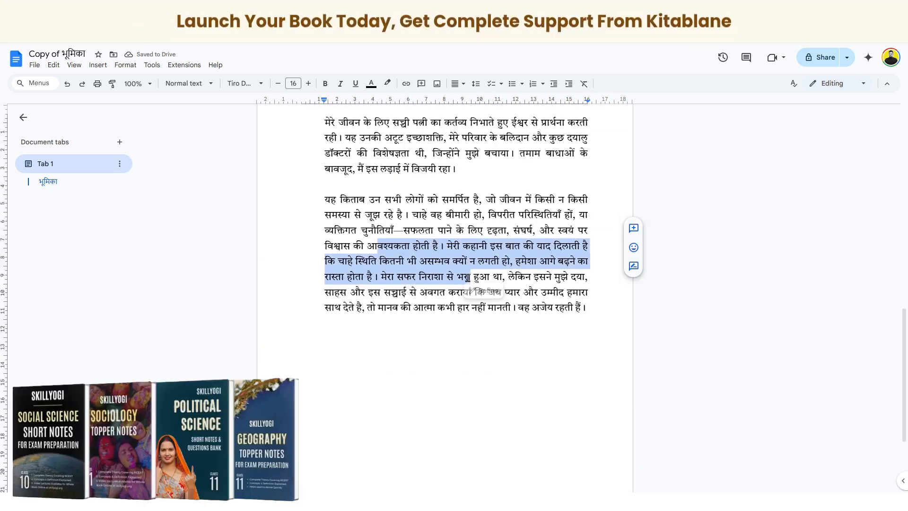
pyautogui.click(543, 281)
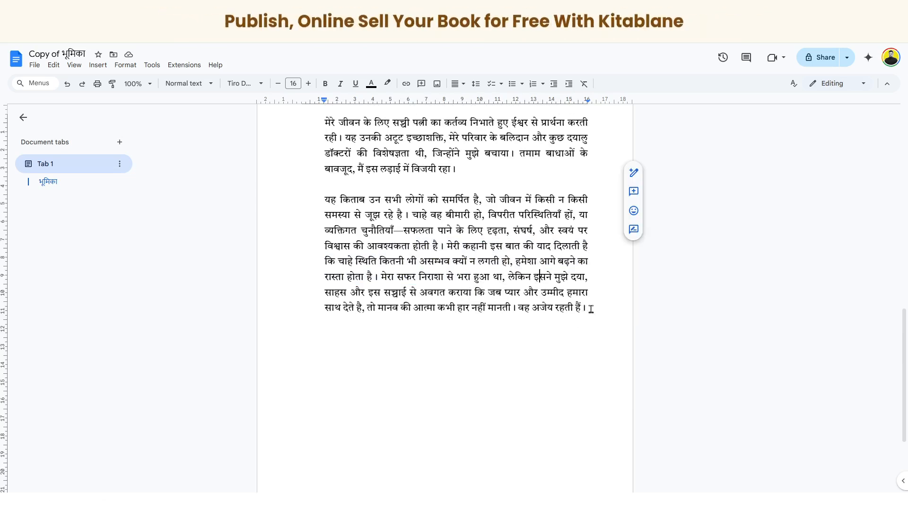
# - Set part of the second paragraph, from the middle of its second line through its fourth line, in Noto Serif Devanagari
pyautogui.moveTo(588, 308); pyautogui.dragTo(395, 276)
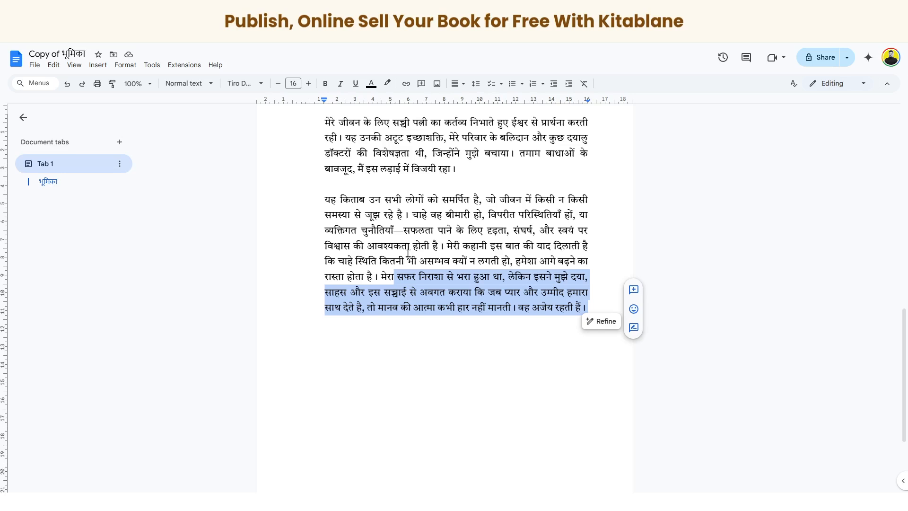
pyautogui.scroll(15, 408, 254)
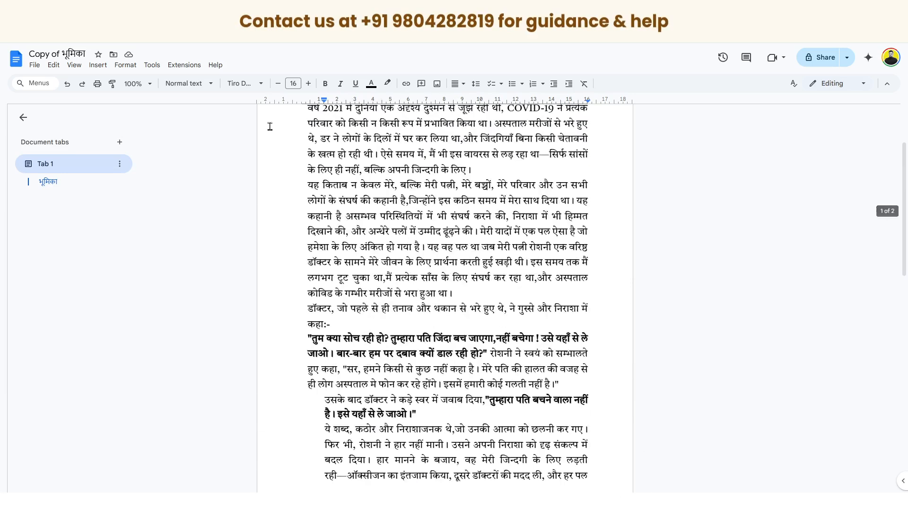
pyautogui.moveTo(381, 200); pyautogui.dragTo(418, 232)
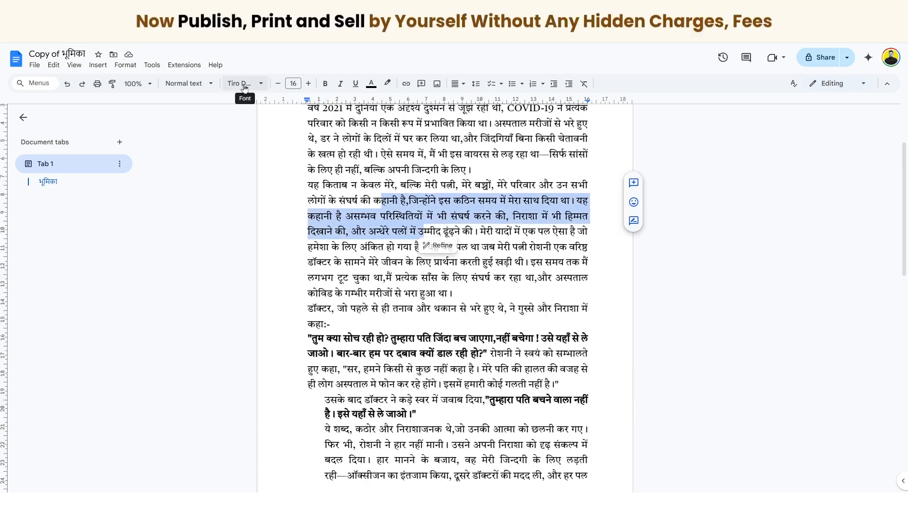
pyautogui.click(244, 84)
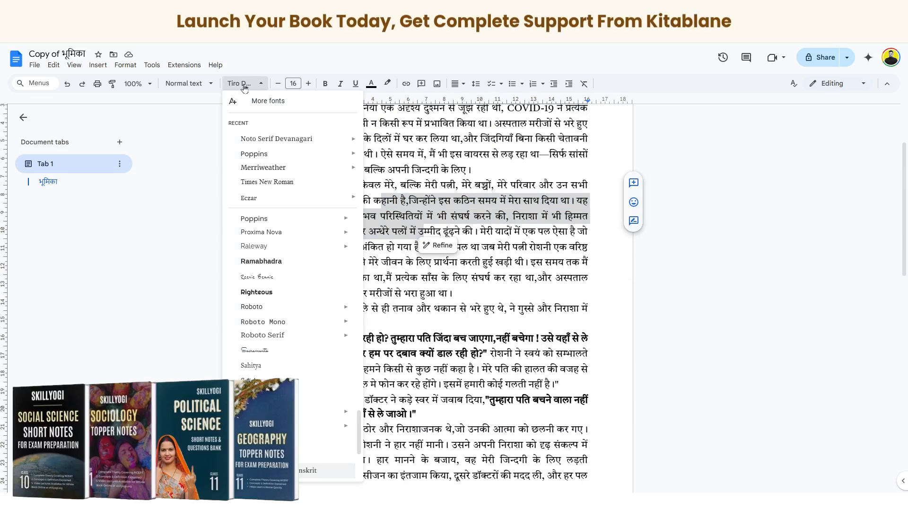
pyautogui.click(272, 141)
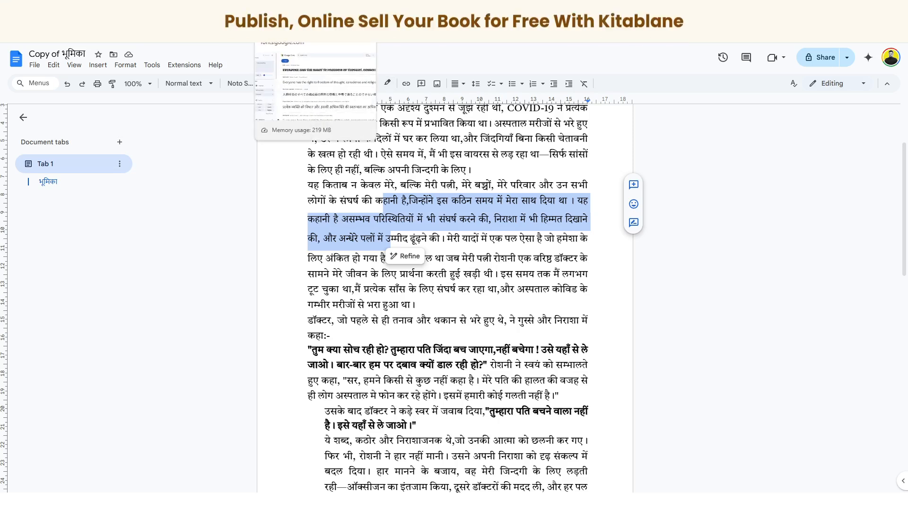
# - Switch to Google Fonts and filter the font families by the Hindi language
pyautogui.click(293, 33)
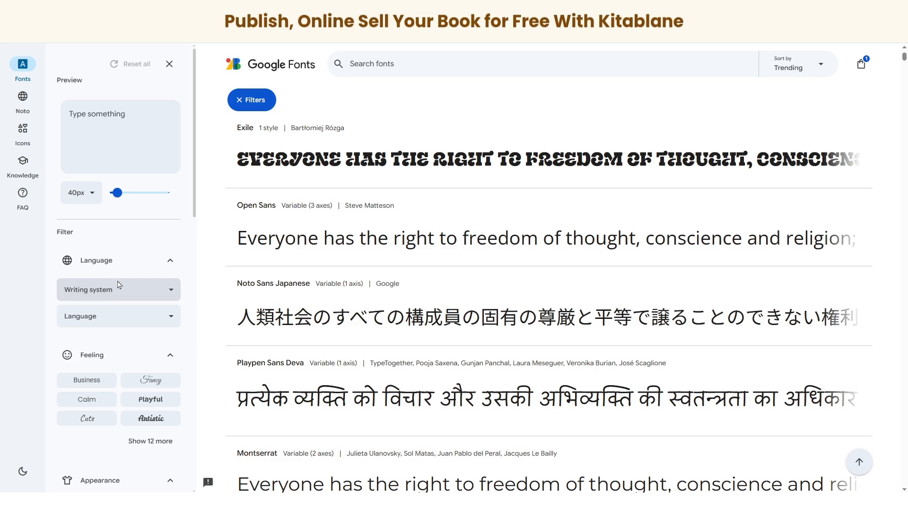
pyautogui.click(148, 316)
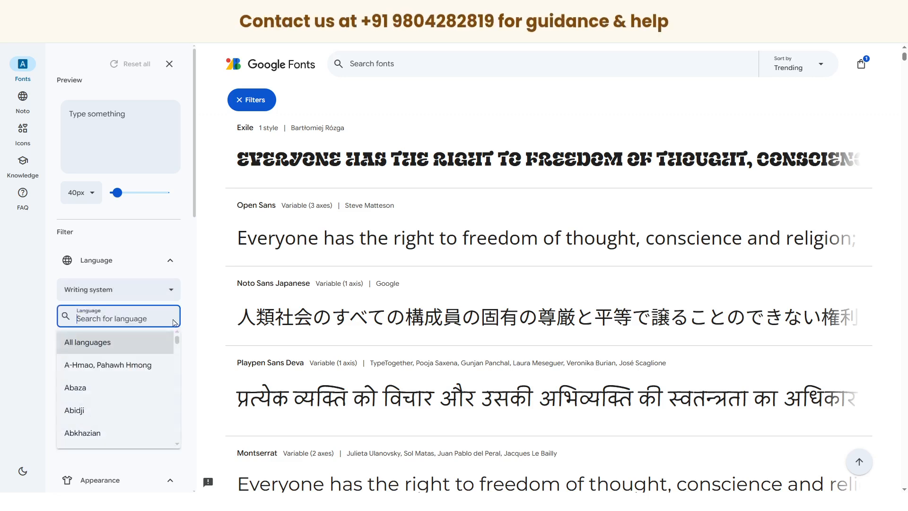
pyautogui.scroll(-3, 133, 386)
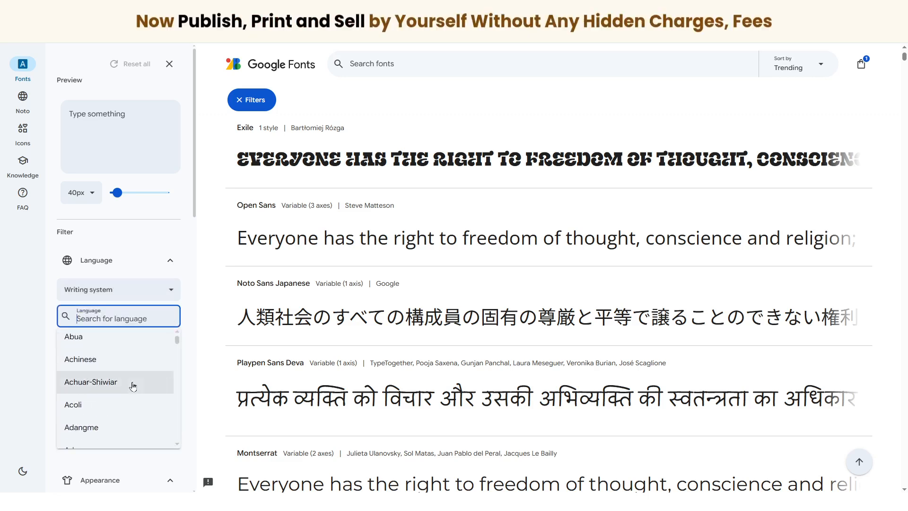
pyautogui.write('hind')
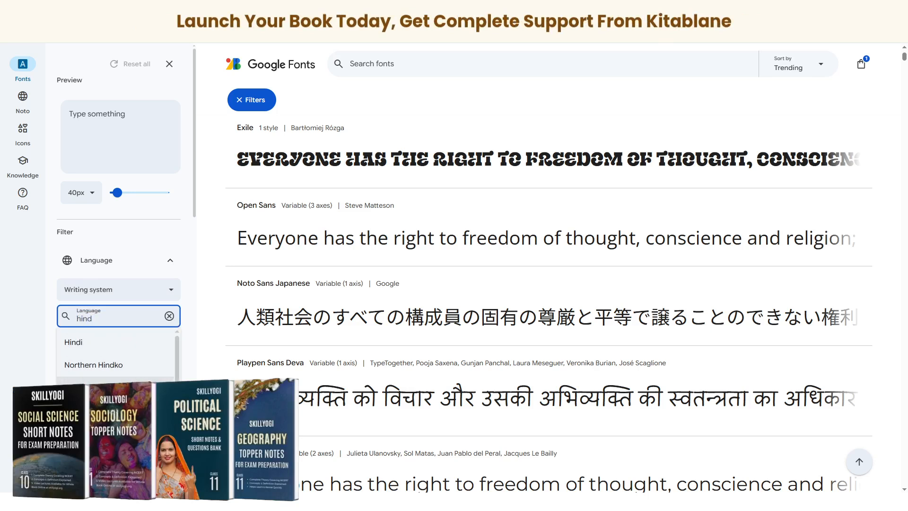
pyautogui.click(122, 347)
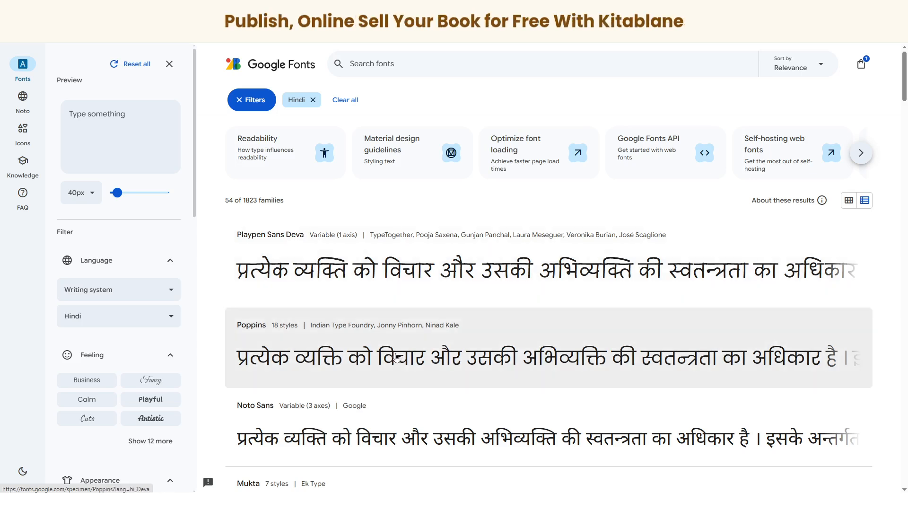
# - Browse the Hindi font previews and compare how the families look for the book's text
pyautogui.scroll(-2, 405, 364)
pyautogui.scroll(-3, 405, 363)
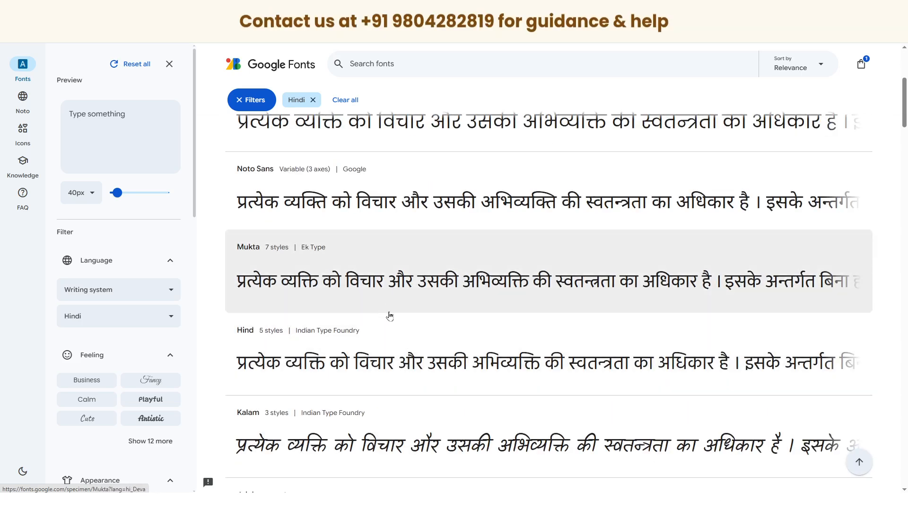
pyautogui.scroll(-4, 340, 366)
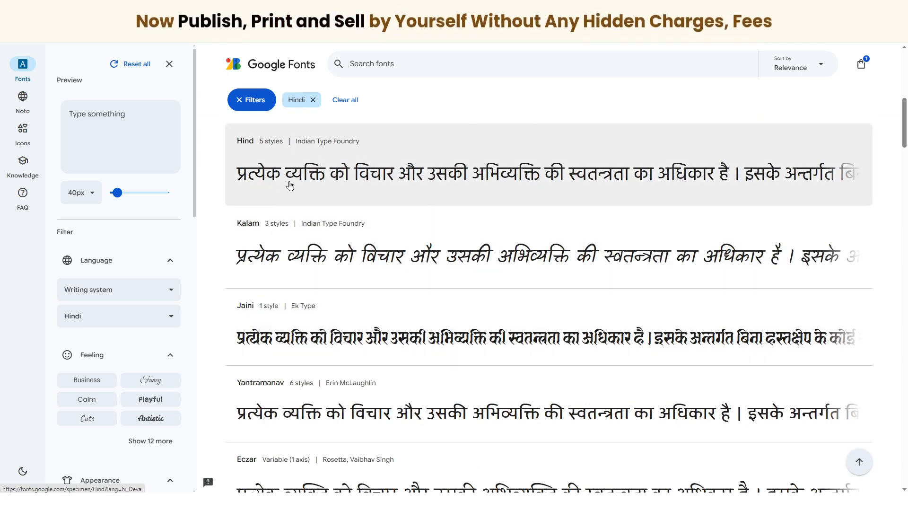
pyautogui.scroll(-3, 387, 305)
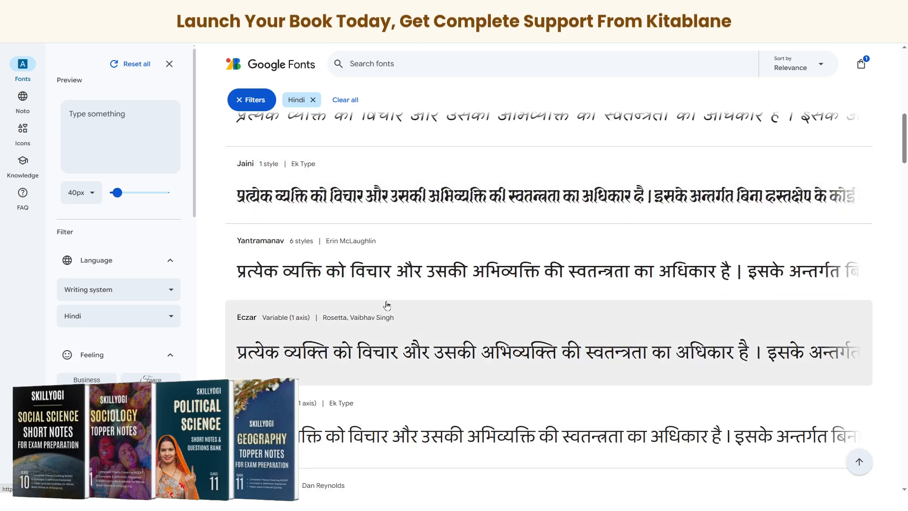
pyautogui.scroll(-12, 387, 305)
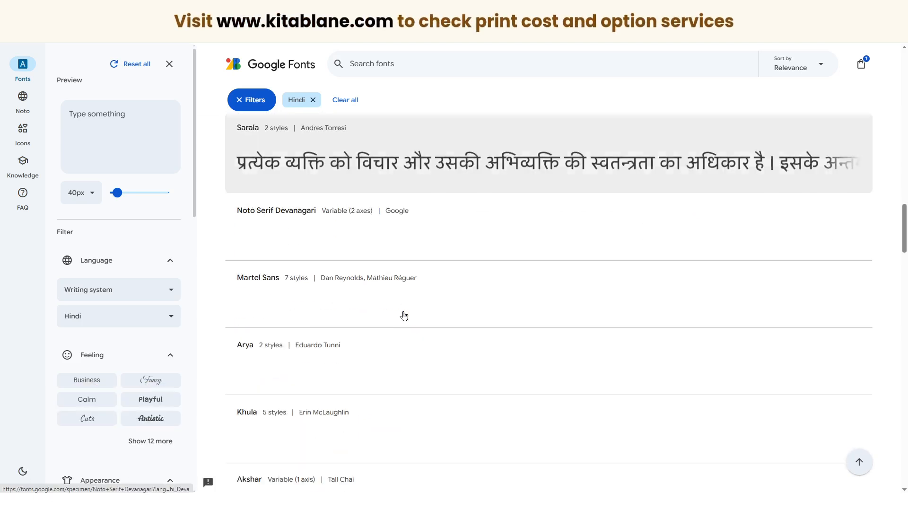
pyautogui.scroll(3, 404, 315)
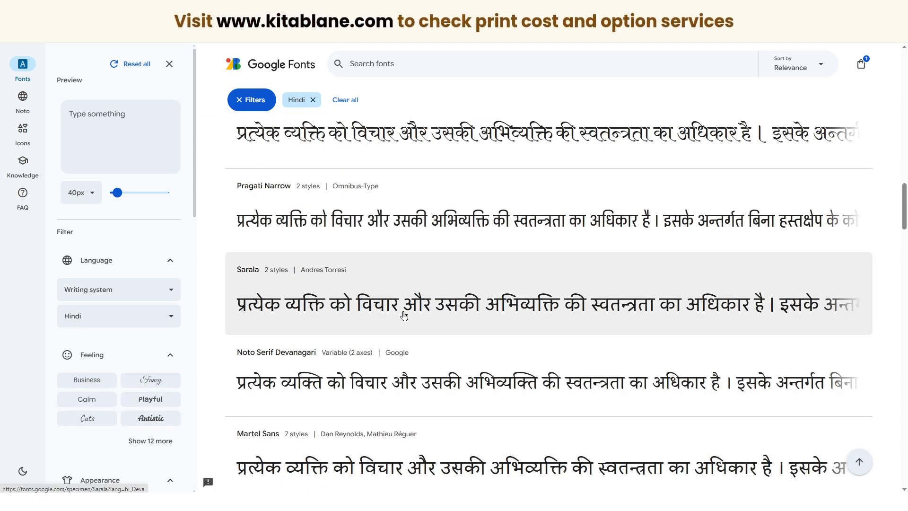
pyautogui.scroll(1, 404, 315)
pyautogui.scroll(3, 404, 315)
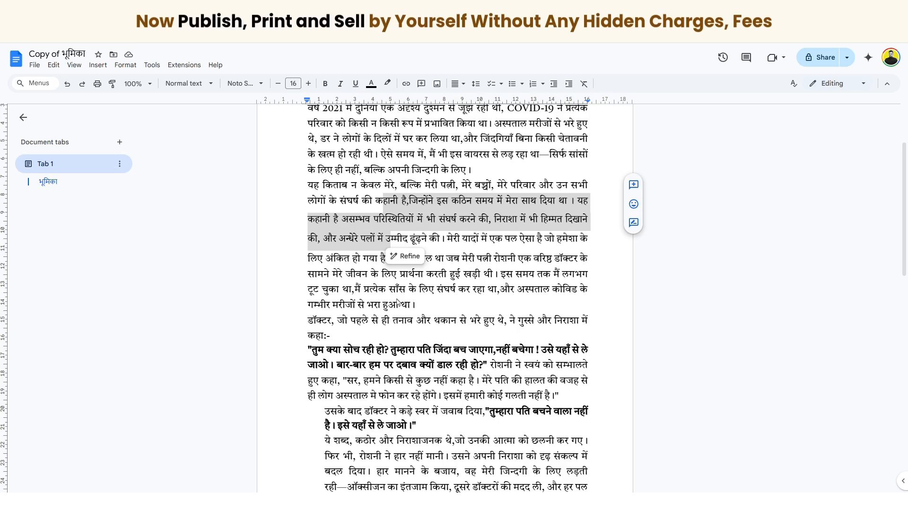
# - Return to the manuscript and set the Heading 1 chapter title भूमिका in the Poppins font
pyautogui.scroll(-3, 422, 342)
pyautogui.scroll(6, 421, 339)
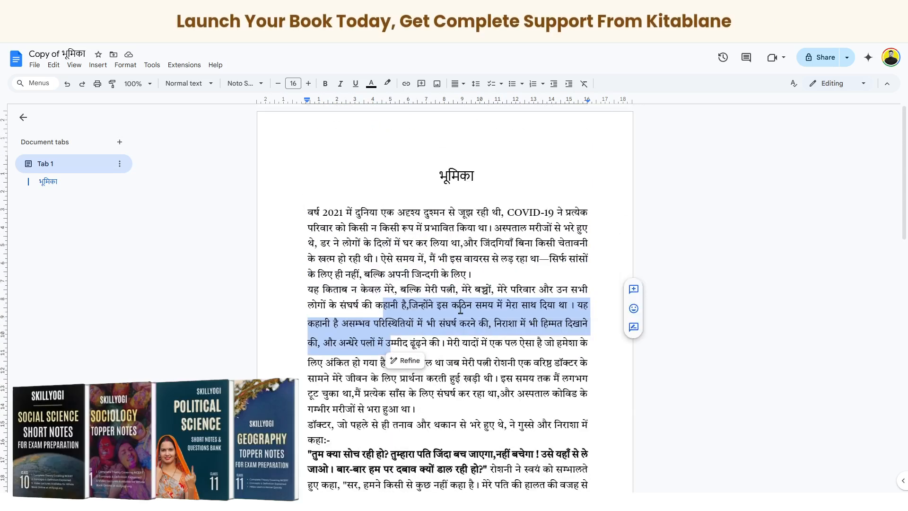
pyautogui.click(460, 310)
pyautogui.moveTo(483, 176); pyautogui.dragTo(397, 175)
pyautogui.hotkey('ctrl', 'alt', '1')
pyautogui.click(239, 84)
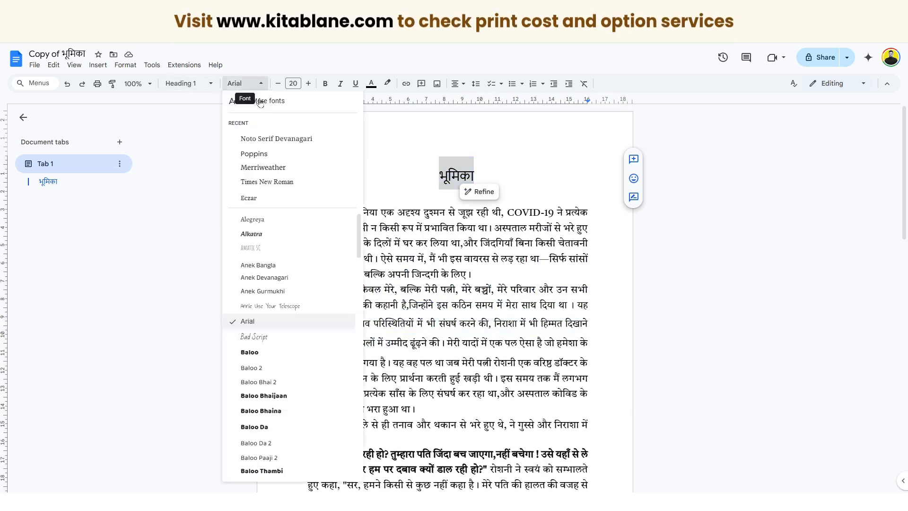
pyautogui.moveTo(276, 147)
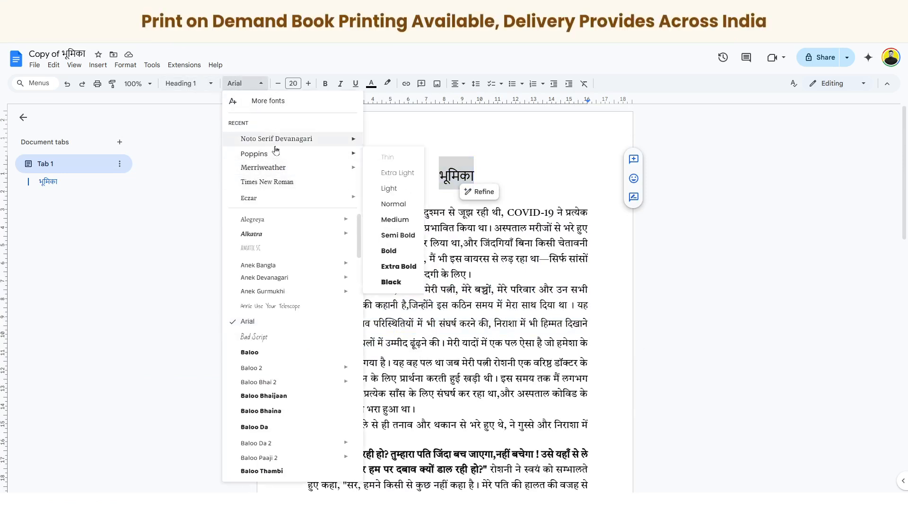
pyautogui.click(283, 152)
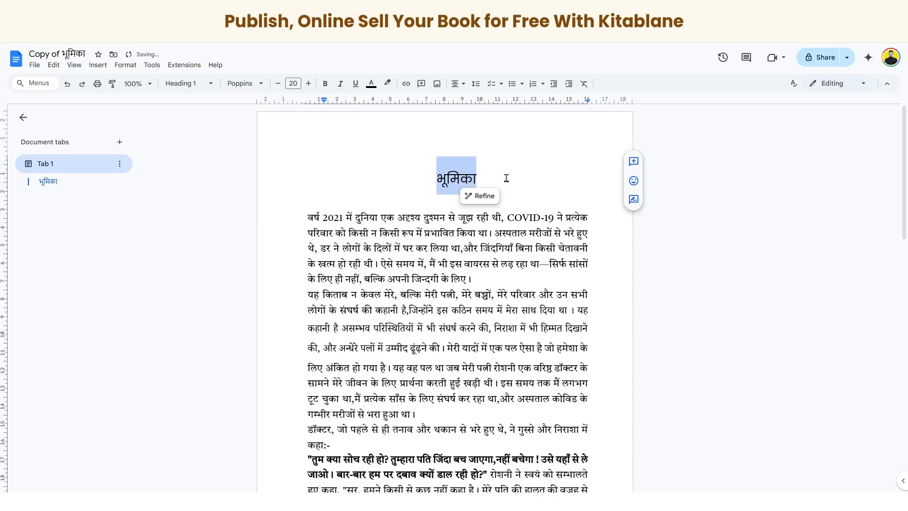
# - Make the chapter title भूमिका bold and increase its font size
pyautogui.click(324, 84)
pyautogui.click(309, 84)
pyautogui.click(309, 85)
pyautogui.click(310, 85)
pyautogui.click(310, 85)
pyautogui.click(309, 84)
pyautogui.click(424, 221)
pyautogui.scroll(-2, 232, 254)
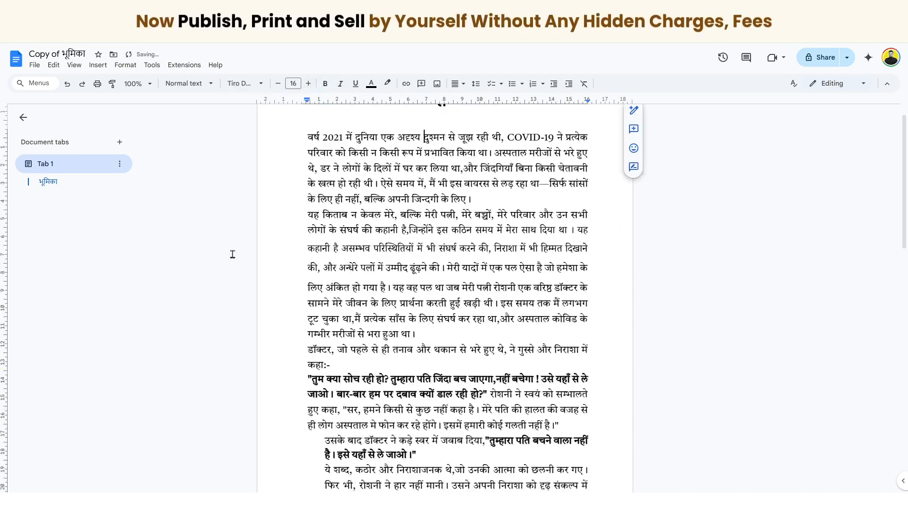
pyautogui.scroll(-1, 233, 254)
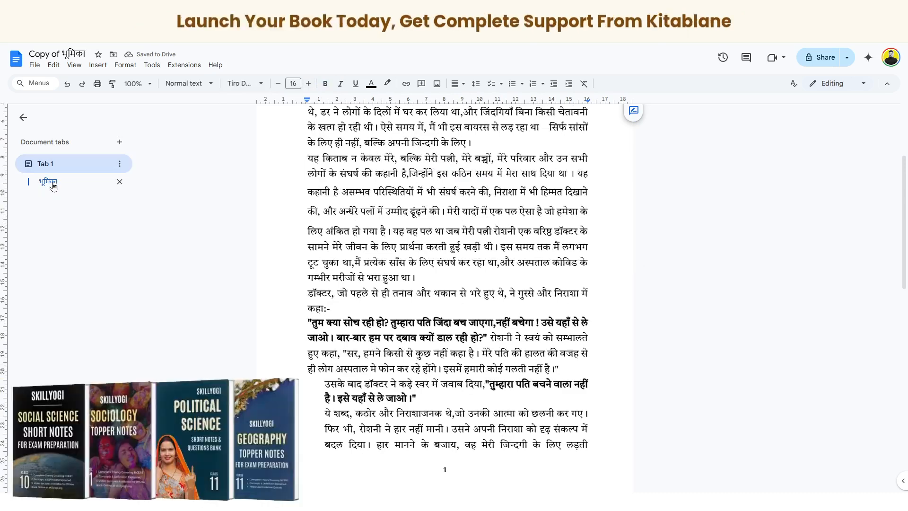
# - Switch to the KitabLane website and open its home page
pyautogui.scroll(3, 182, 196)
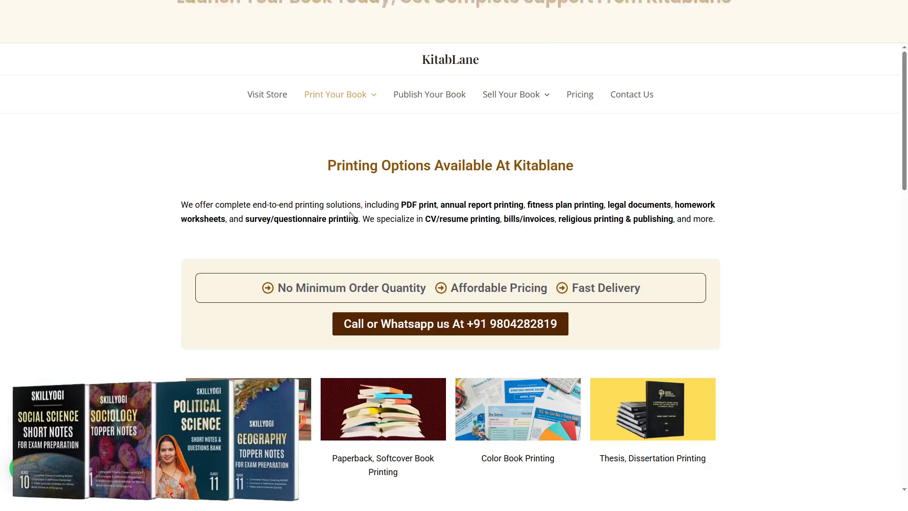
pyautogui.click(430, 65)
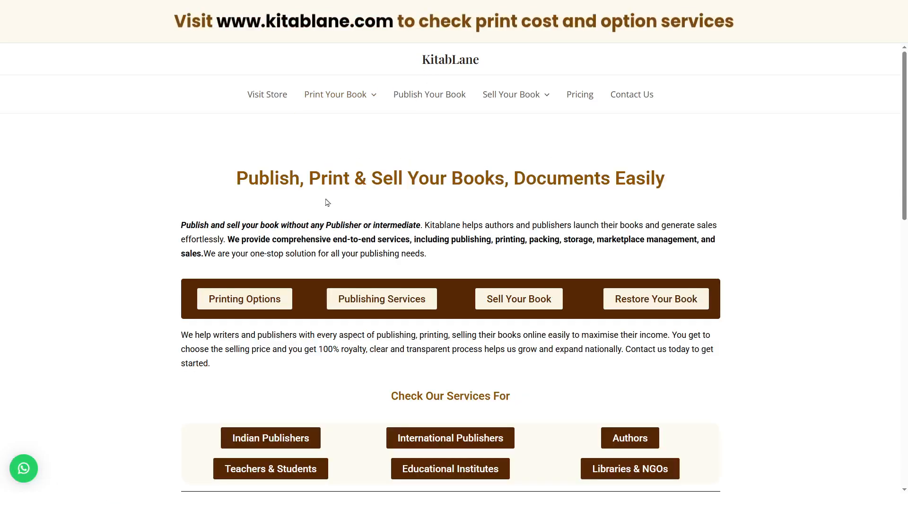